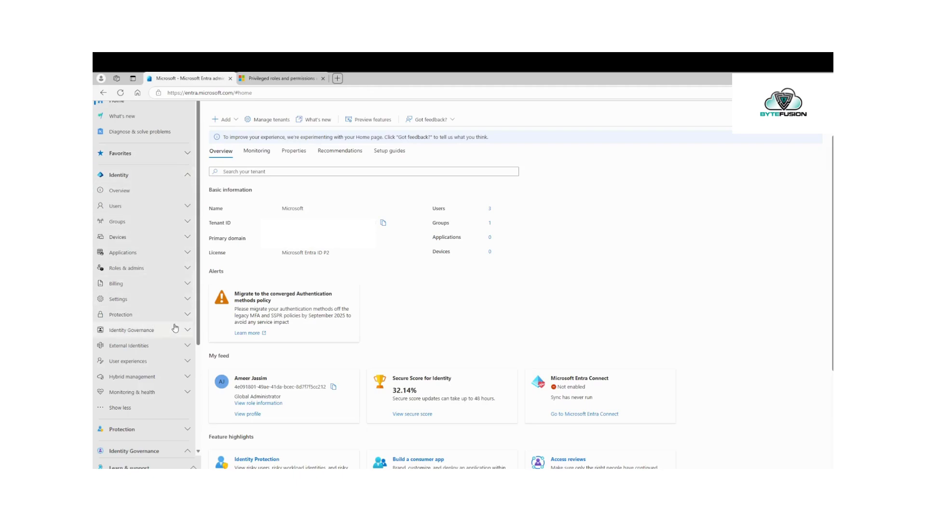
Step: Expand Roles & admins in the Identity section of the left sidebar
{"action": "left_click", "coordinate": [152, 268]}
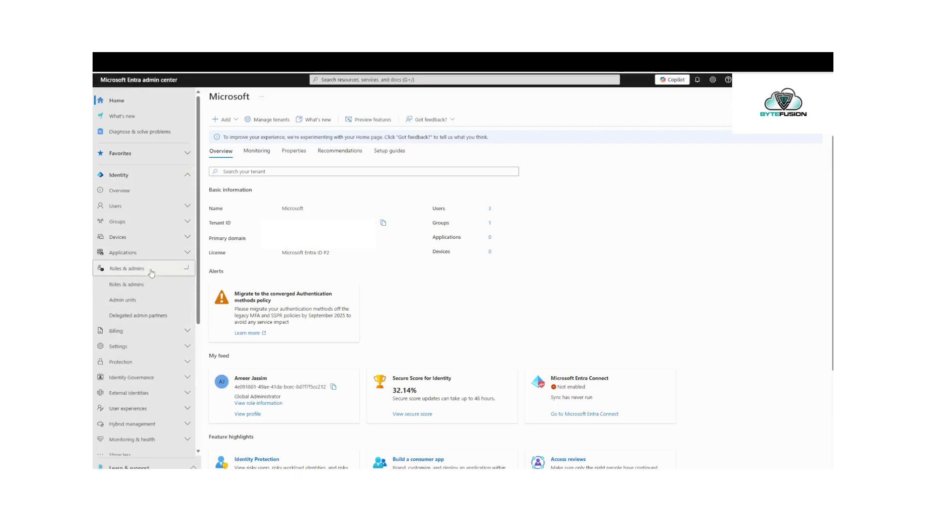
Step: Open the All roles list, sort privileged roles to the top, and widen the Assignments column
{"action": "left_click", "coordinate": [137, 288]}
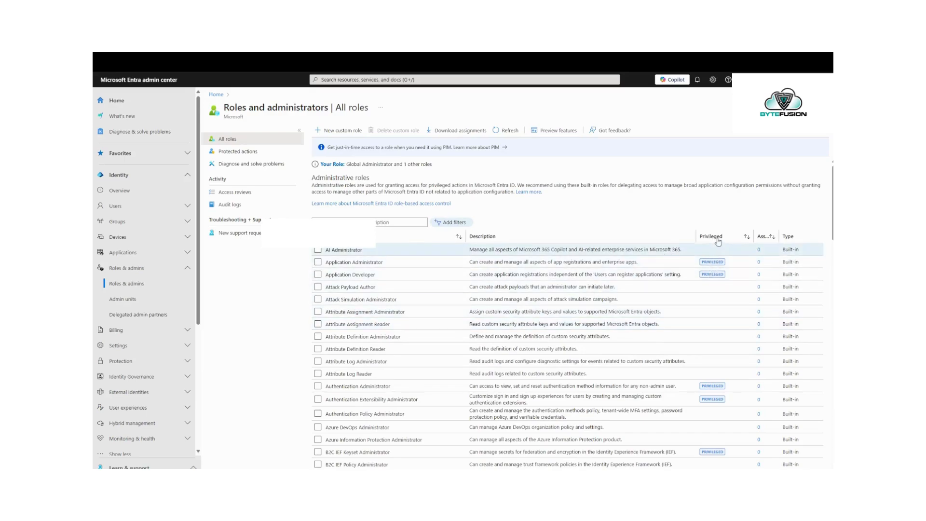
{"action": "left_click", "coordinate": [717, 241]}
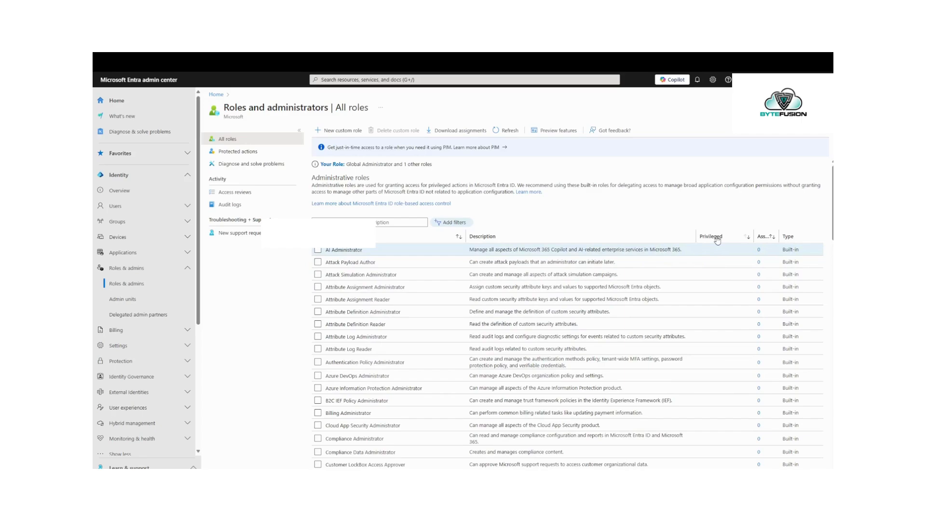
{"action": "left_click", "coordinate": [717, 241]}
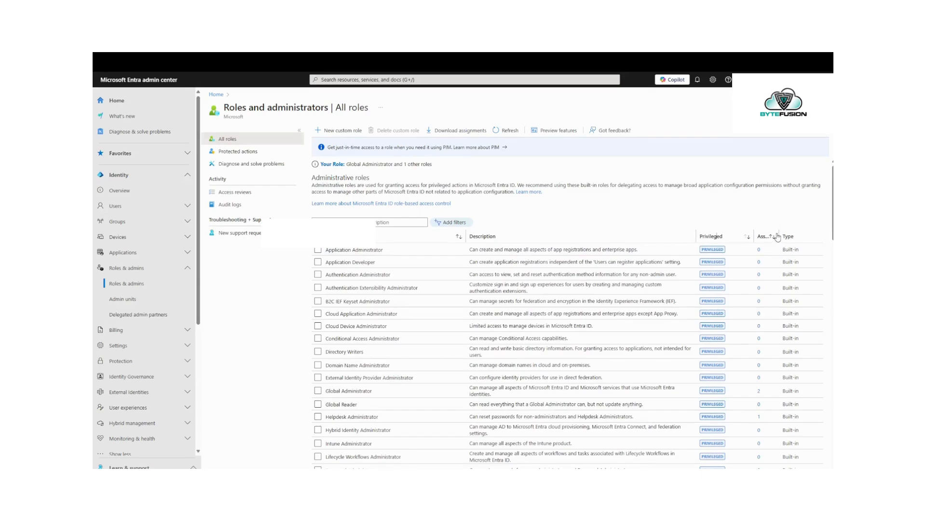
{"action": "left_click_drag", "start_coordinate": [778, 233], "coordinate": [801, 237]}
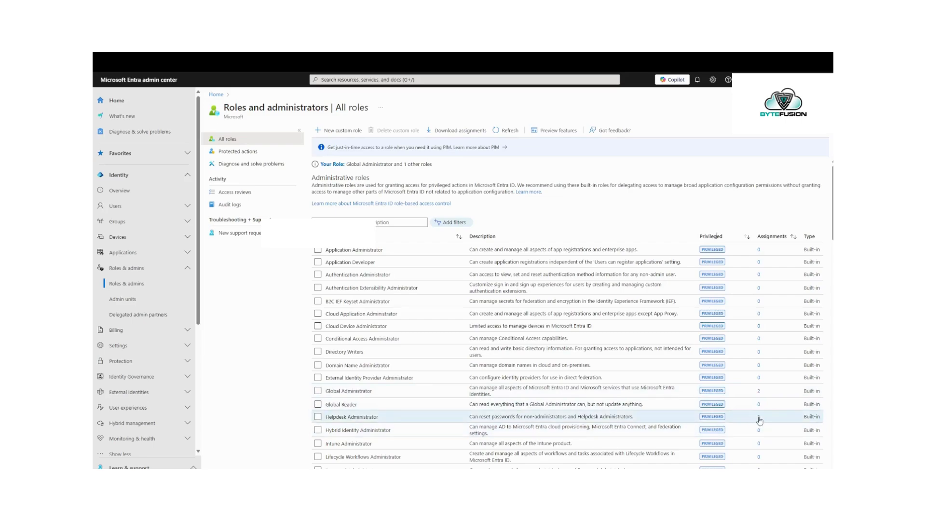
Step: Open Application Administrator, check its eligible and expired assignments, then return to Description
{"action": "left_click", "coordinate": [375, 250]}
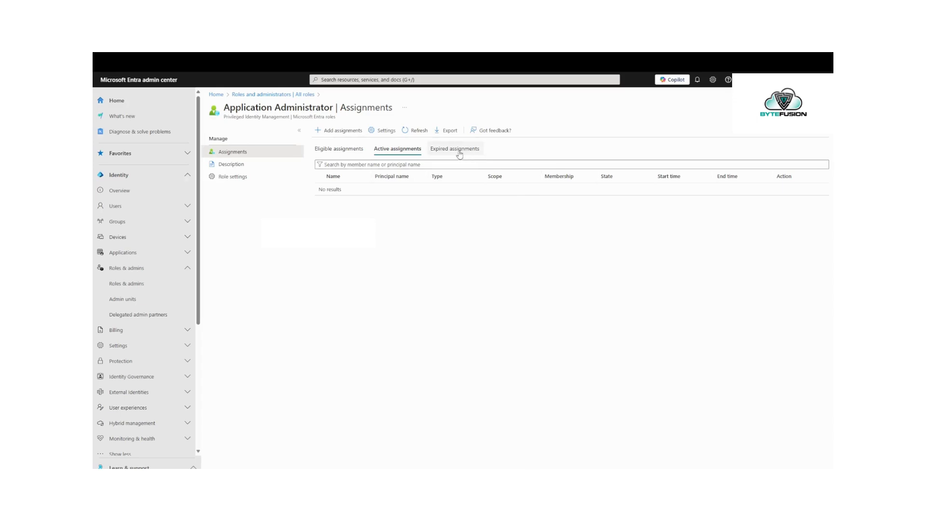
{"action": "left_click", "coordinate": [345, 150]}
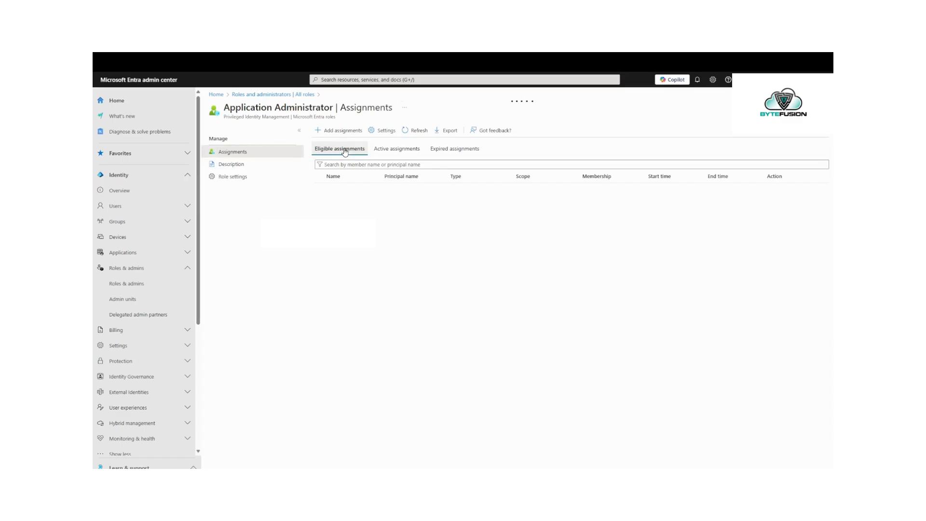
{"action": "left_click", "coordinate": [448, 150]}
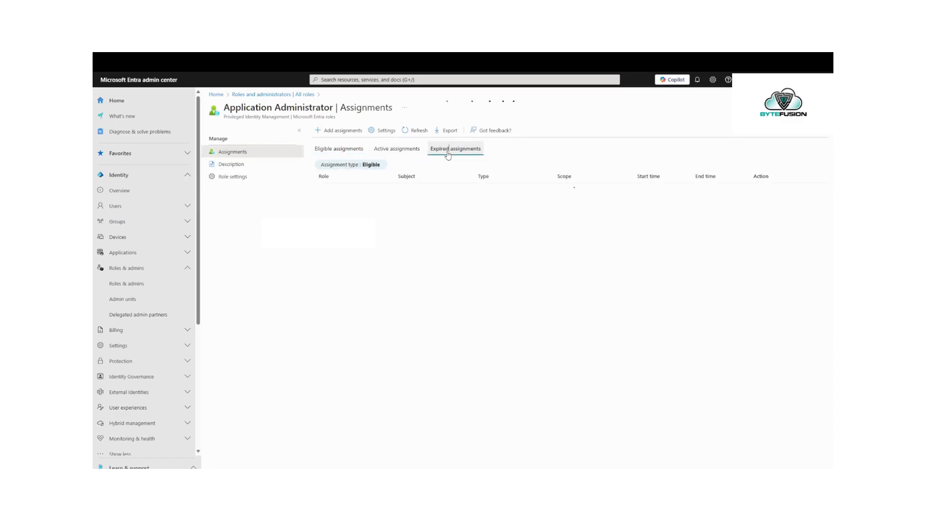
{"action": "left_click", "coordinate": [256, 169]}
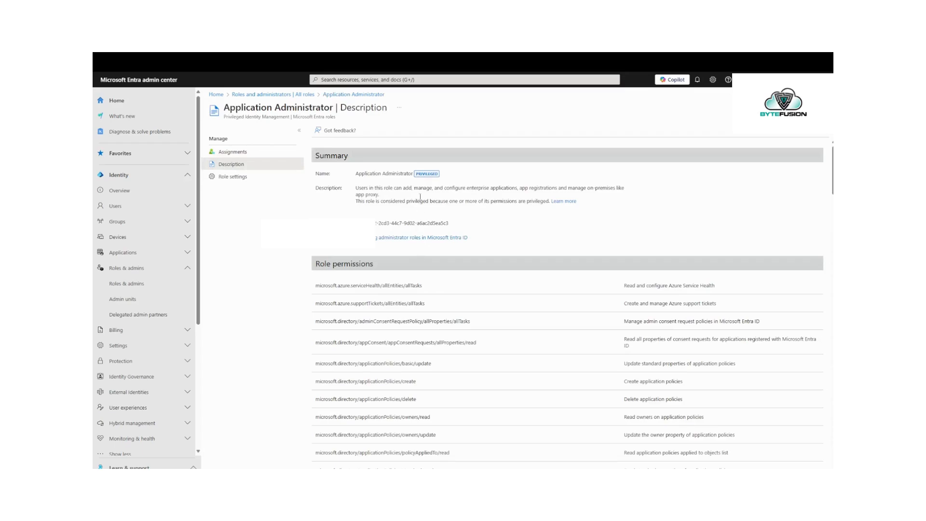
Step: Scroll through Application Administrator's role permissions, including the credential-update actions
{"action": "scroll", "coordinate": [477, 249], "scroll_direction": "down", "scroll_amount": 3}
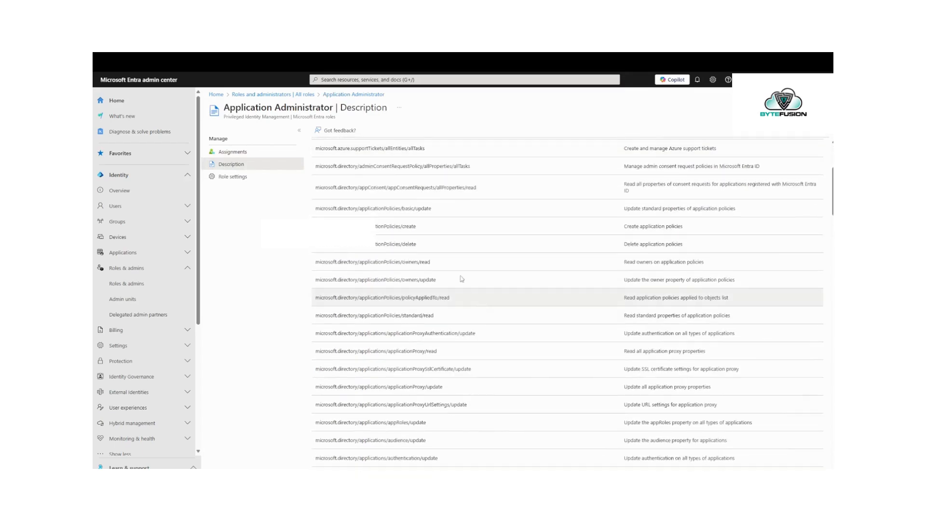
{"action": "scroll", "coordinate": [413, 217], "scroll_direction": "up", "scroll_amount": 1}
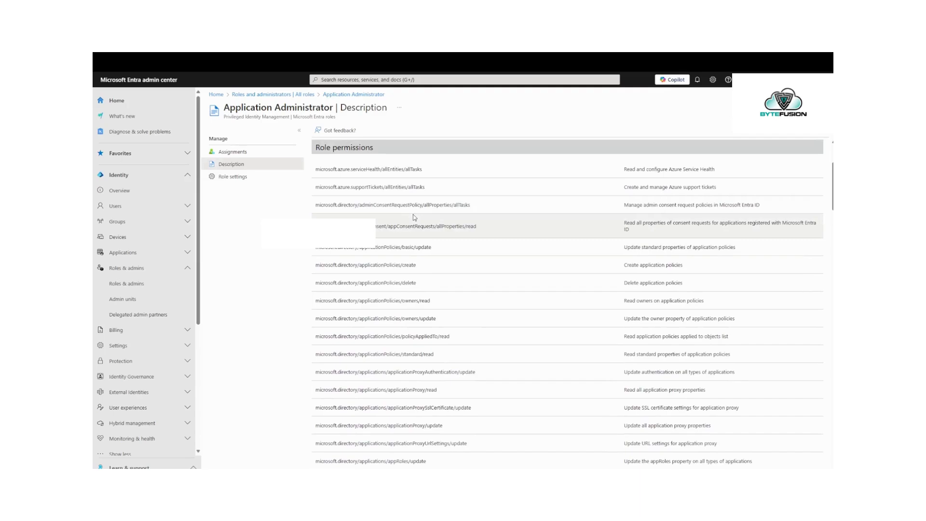
{"action": "scroll", "coordinate": [413, 214], "scroll_direction": "down", "scroll_amount": 5}
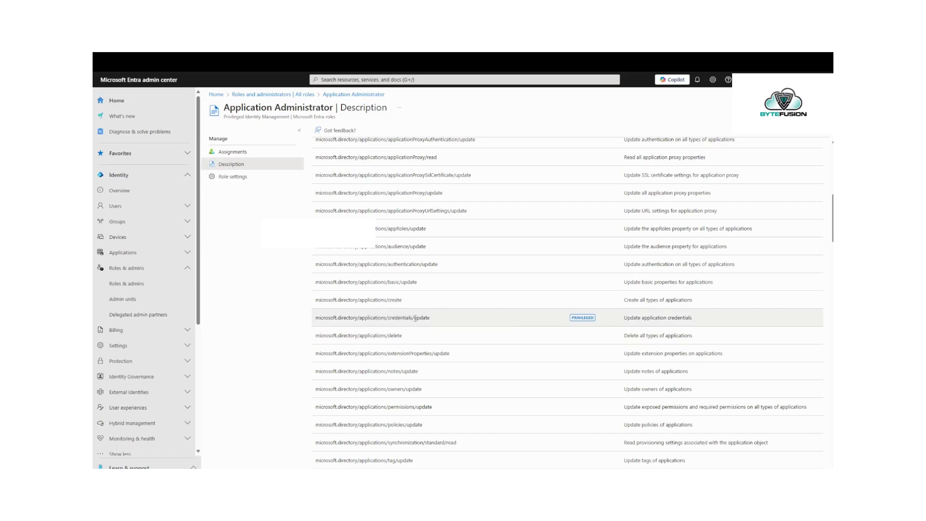
{"action": "scroll", "coordinate": [466, 325], "scroll_direction": "down", "scroll_amount": 1}
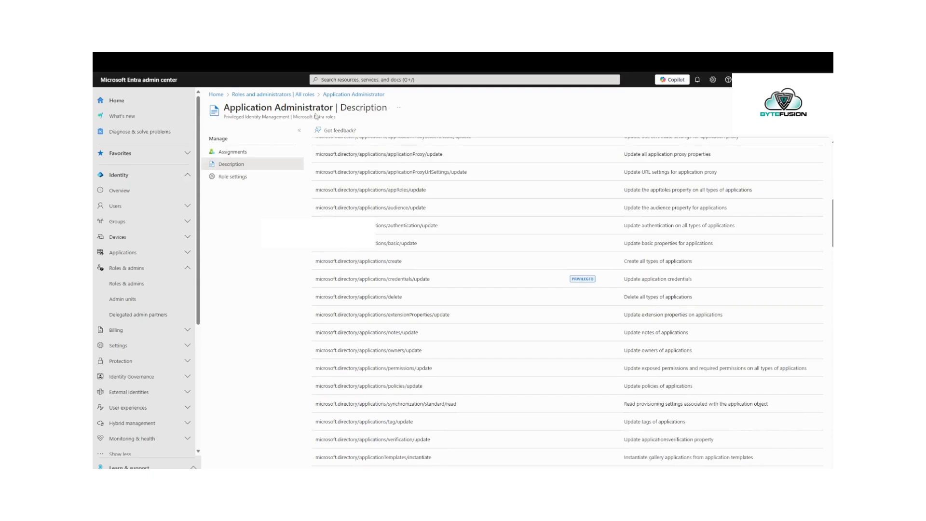
{"action": "scroll", "coordinate": [410, 293], "scroll_direction": "down", "scroll_amount": 5}
{"action": "scroll", "coordinate": [410, 292], "scroll_direction": "down", "scroll_amount": 1}
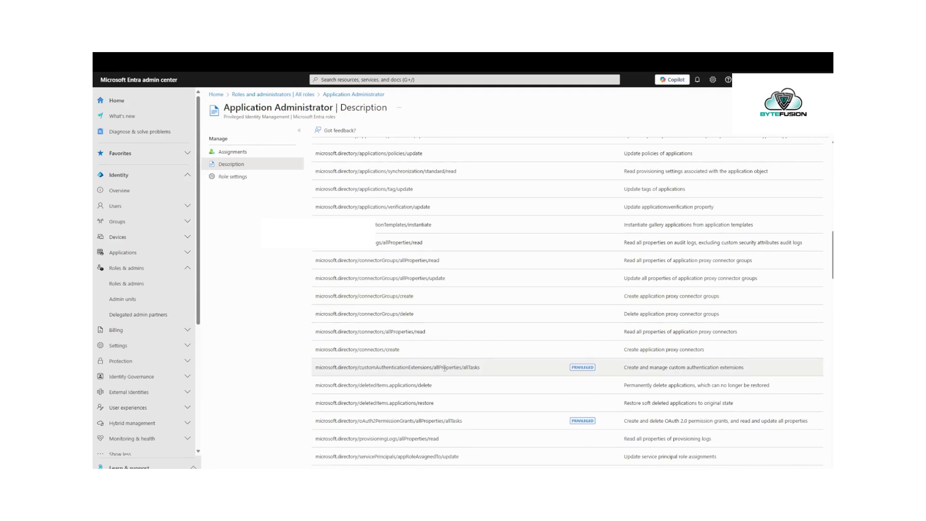
{"action": "scroll", "coordinate": [445, 369], "scroll_direction": "down", "scroll_amount": 5}
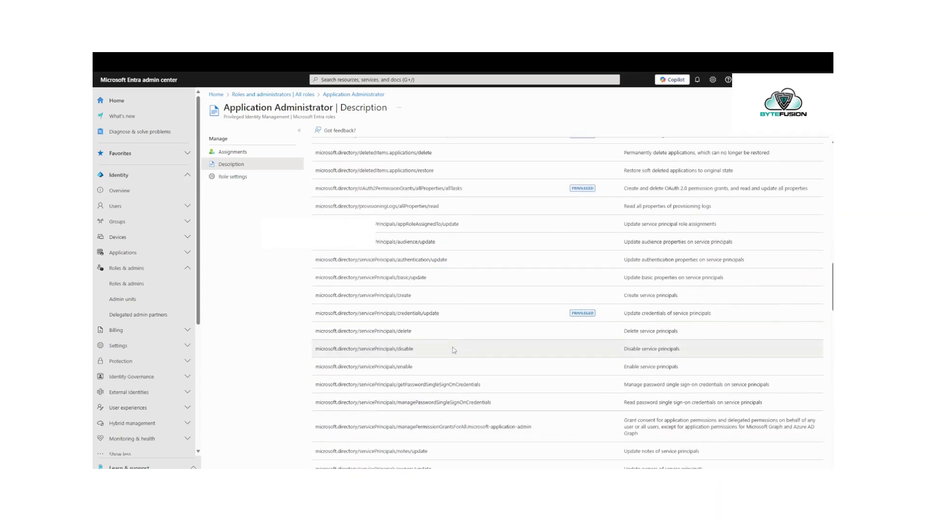
{"action": "scroll", "coordinate": [436, 316], "scroll_direction": "down", "scroll_amount": 10}
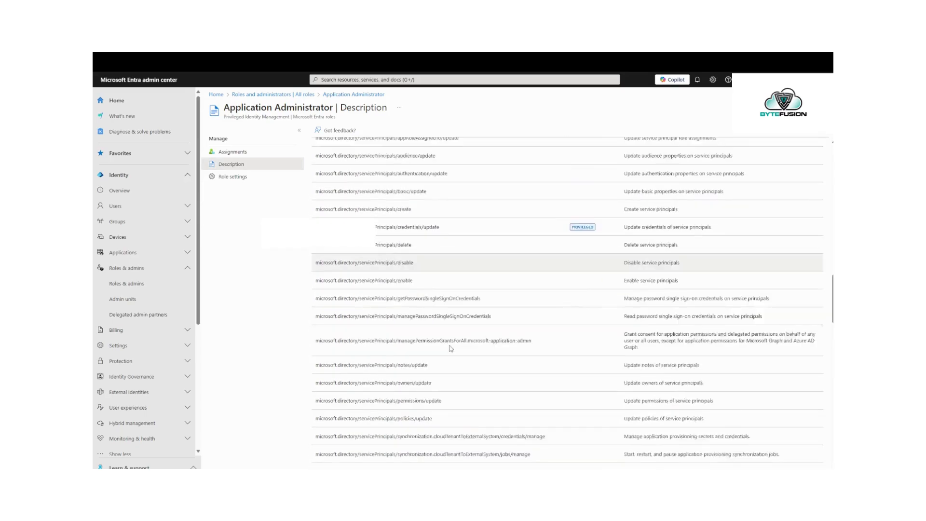
{"action": "scroll", "coordinate": [450, 348], "scroll_direction": "up", "scroll_amount": 20}
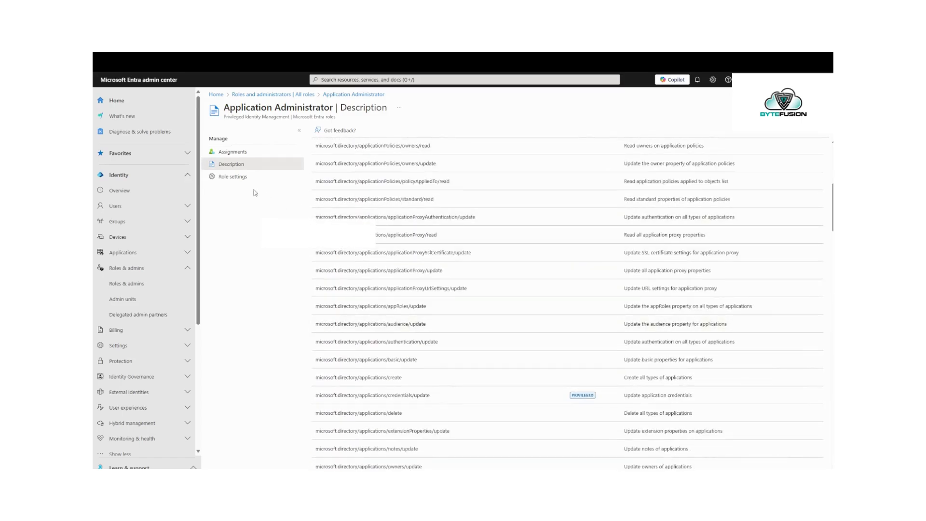
Step: Open Application Administrator's Role settings and start editing them
{"action": "left_click", "coordinate": [245, 178]}
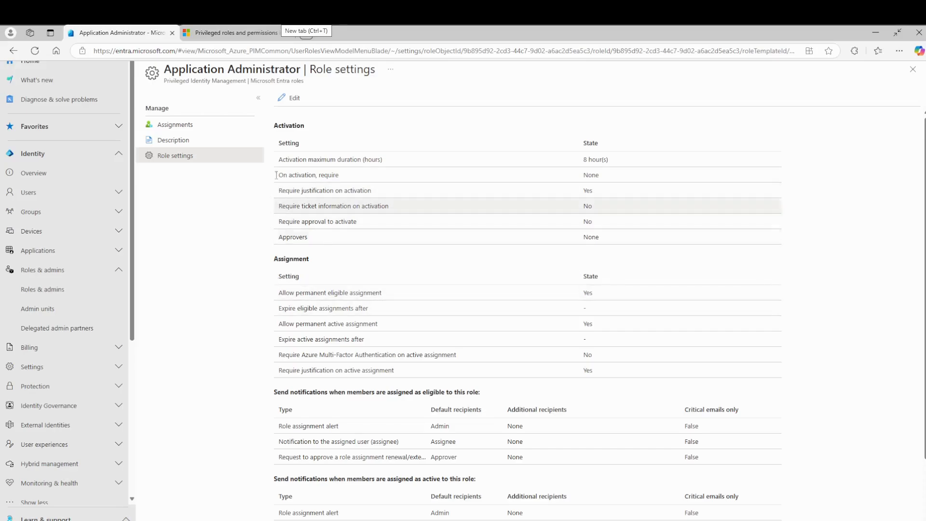
{"action": "scroll", "coordinate": [360, 313], "scroll_direction": "down", "scroll_amount": 2}
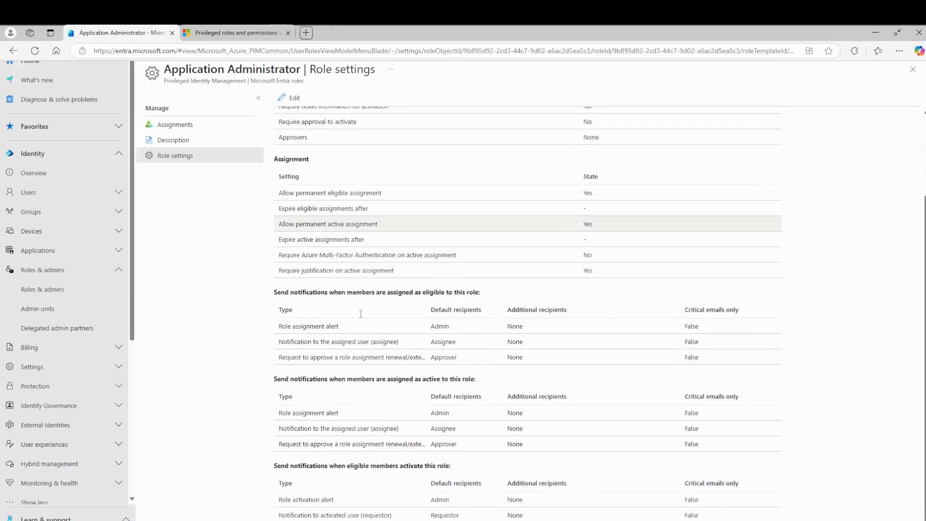
{"action": "scroll", "coordinate": [361, 314], "scroll_direction": "up", "scroll_amount": 2}
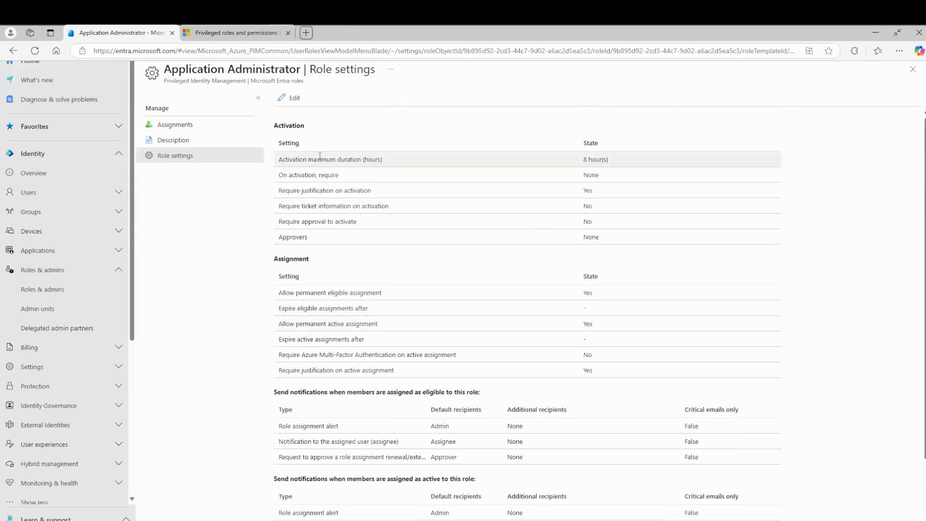
{"action": "left_click", "coordinate": [294, 99]}
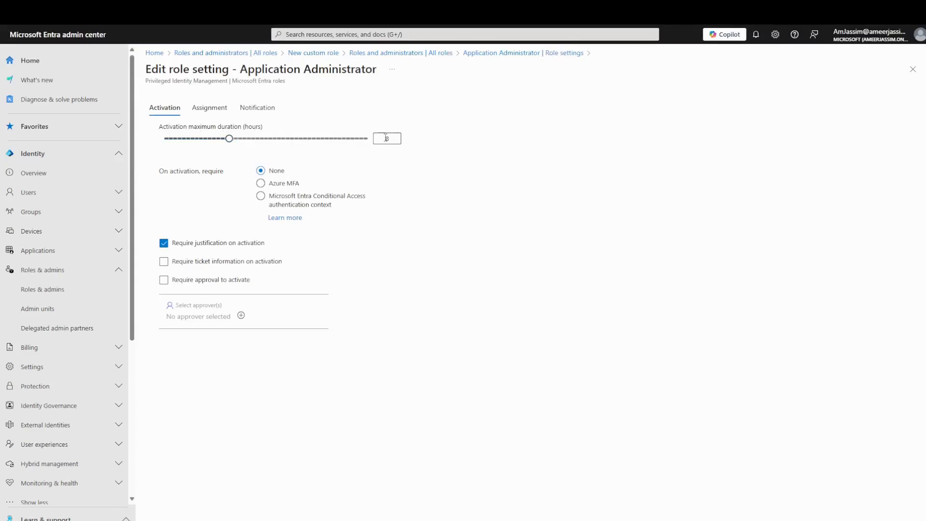
Step: Set the activation maximum duration to 24 hours and require Azure MFA on activation
{"action": "left_click", "coordinate": [368, 139]}
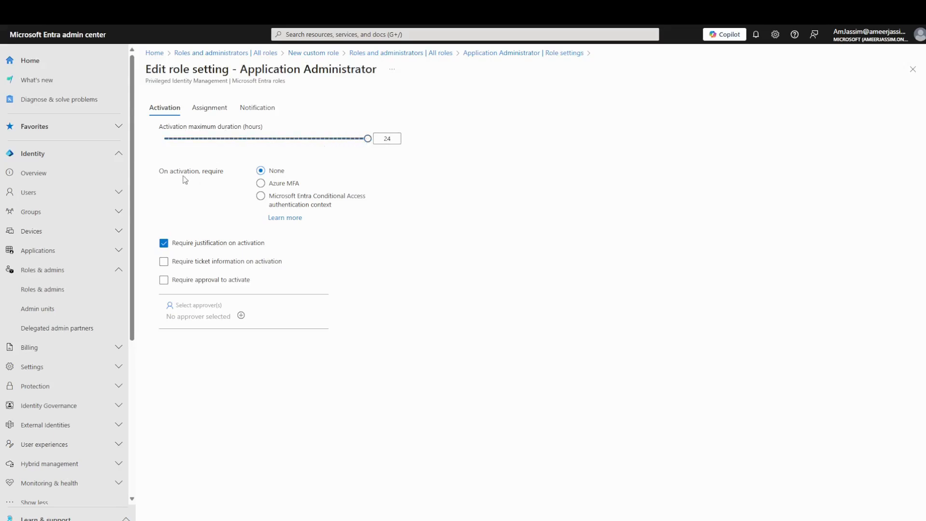
{"action": "left_click", "coordinate": [273, 187]}
{"action": "left_click", "coordinate": [214, 108]}
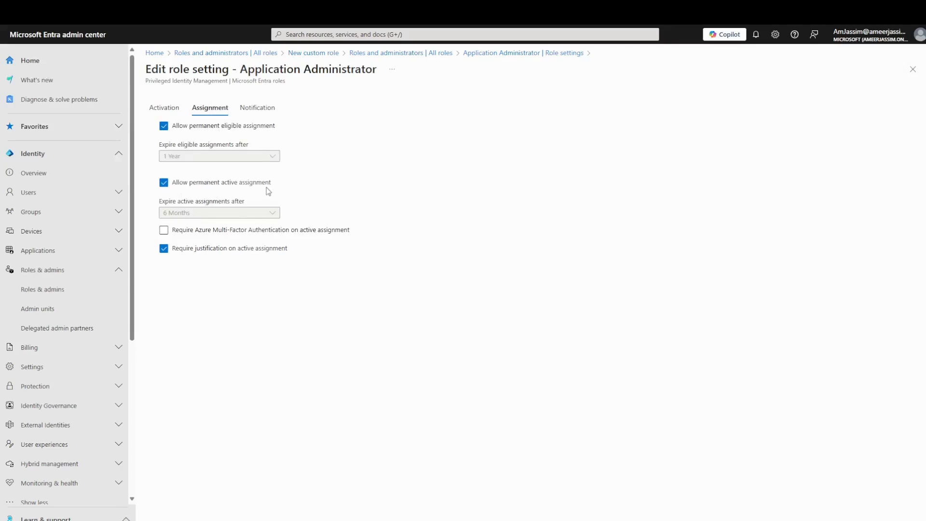
Step: Disallow permanent eligible assignment and keep eligible assignments expiring after 1 Year
{"action": "left_click", "coordinate": [224, 127]}
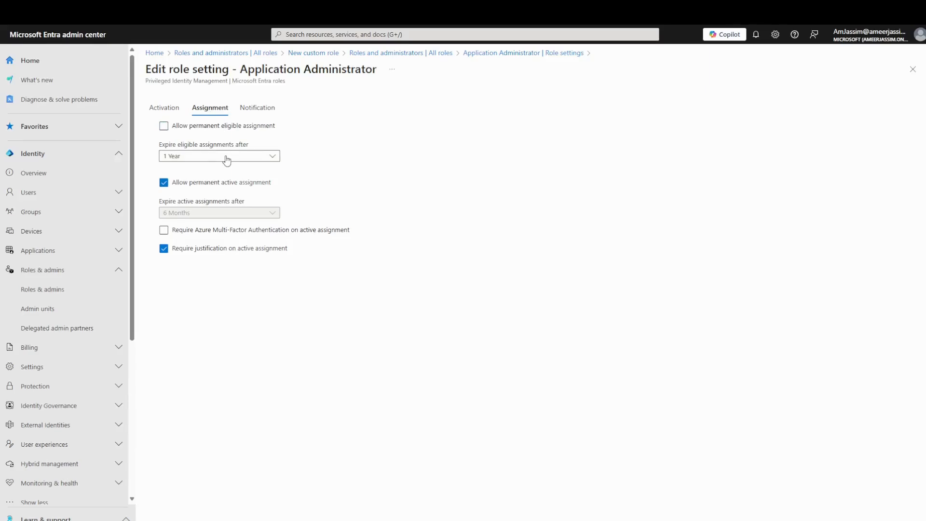
{"action": "left_click", "coordinate": [227, 159]}
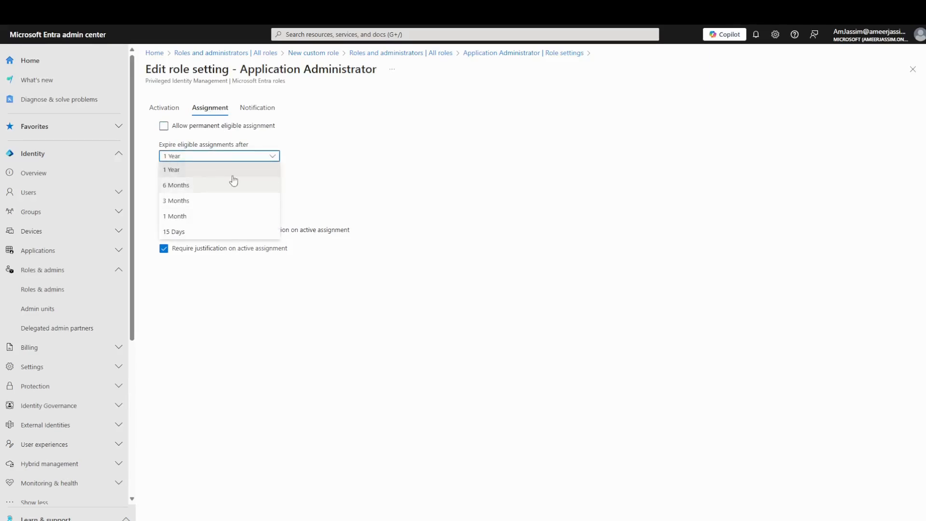
{"action": "left_click", "coordinate": [354, 155]}
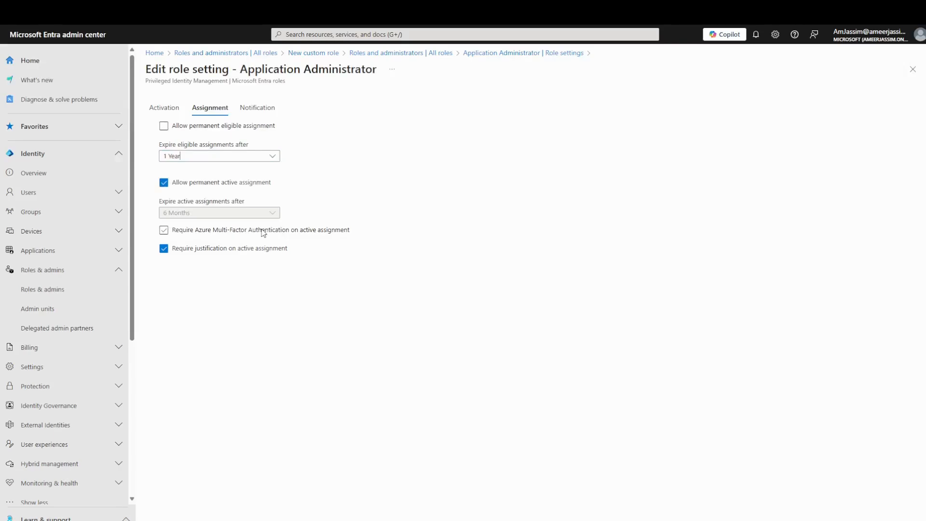
{"action": "left_click", "coordinate": [258, 107]}
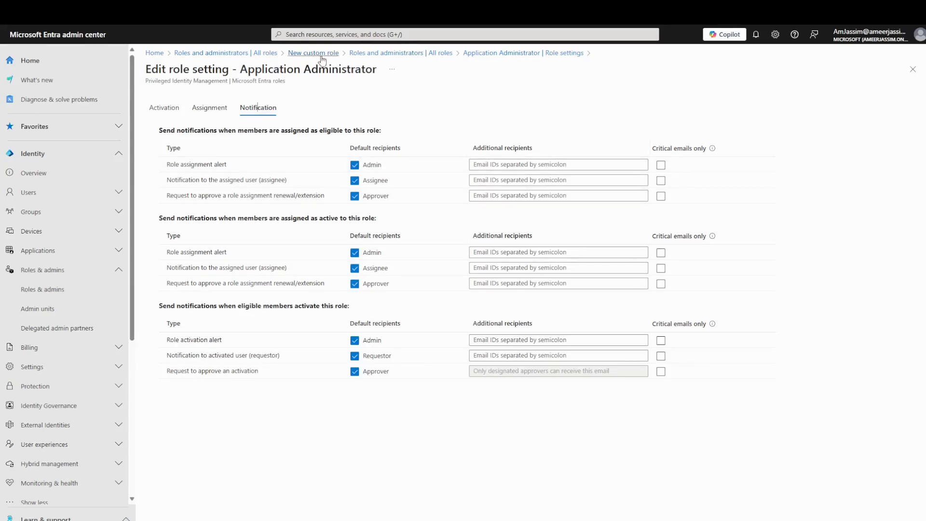
Step: From All roles, begin a new custom role and name it 'Test'
{"action": "left_click", "coordinate": [242, 54]}
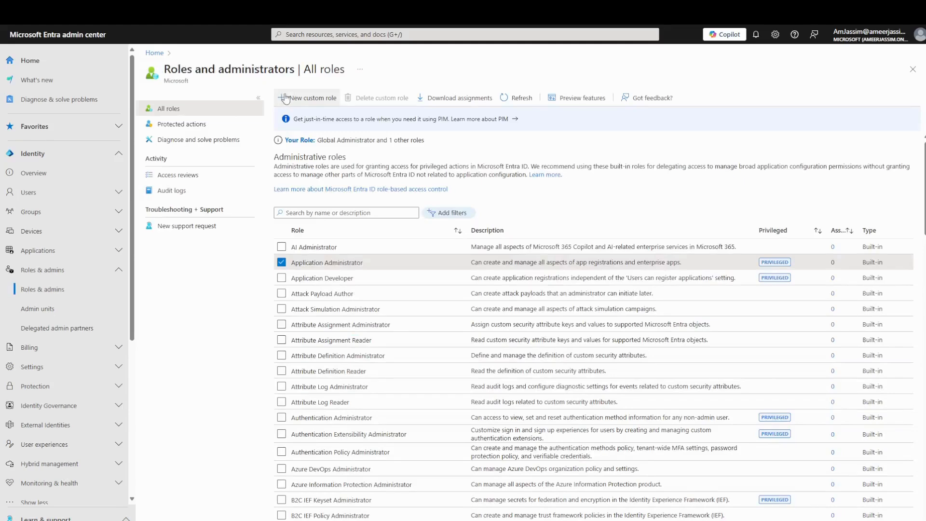
{"action": "left_click", "coordinate": [311, 105]}
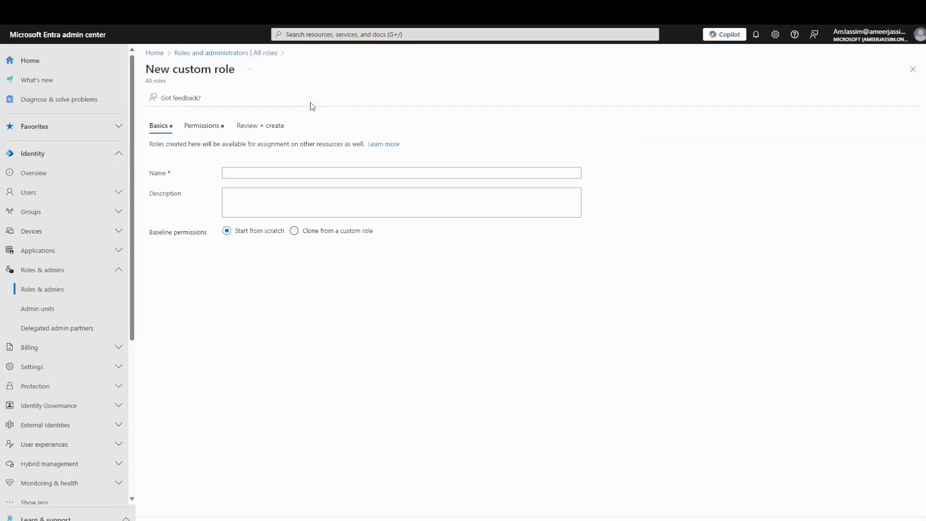
{"action": "left_click", "coordinate": [258, 177]}
{"action": "left_click", "coordinate": [258, 177]}
{"action": "type", "text": "Test"}
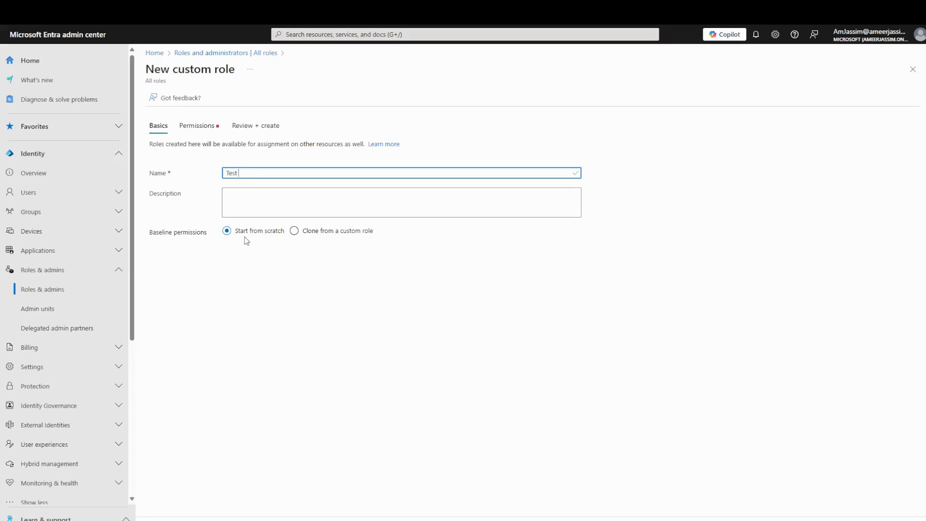
Step: Set the baseline back to Start from scratch and re-enter the name 'Test'
{"action": "left_click", "coordinate": [316, 233]}
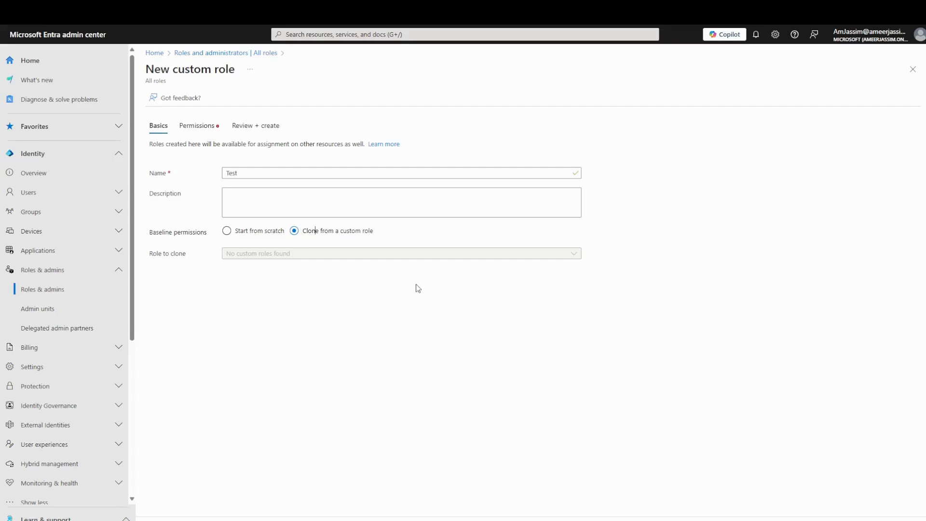
{"action": "left_click", "coordinate": [262, 236]}
{"action": "left_click", "coordinate": [257, 174]}
{"action": "type", "text": "Test"}
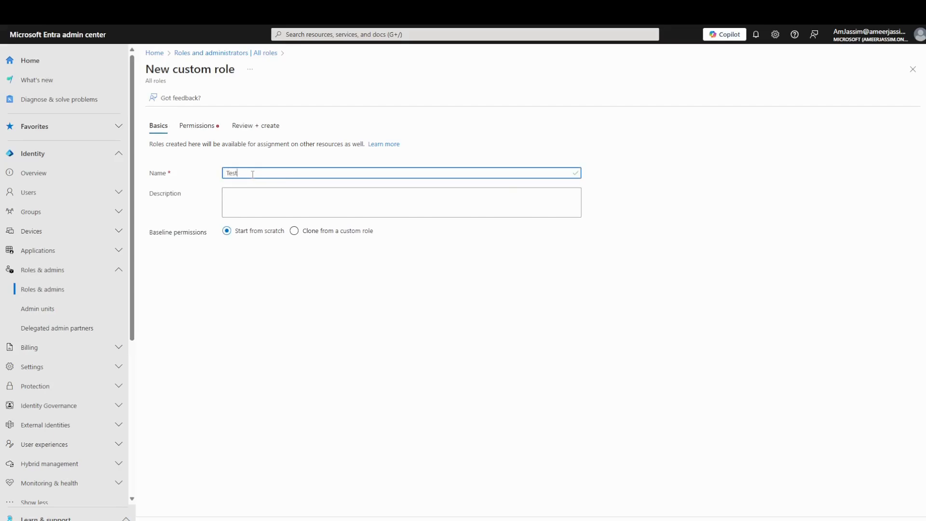
Step: Grant the Test role the microsoft.directory/applicationPolicies/owners/read permission and review it
{"action": "left_click", "coordinate": [199, 125]}
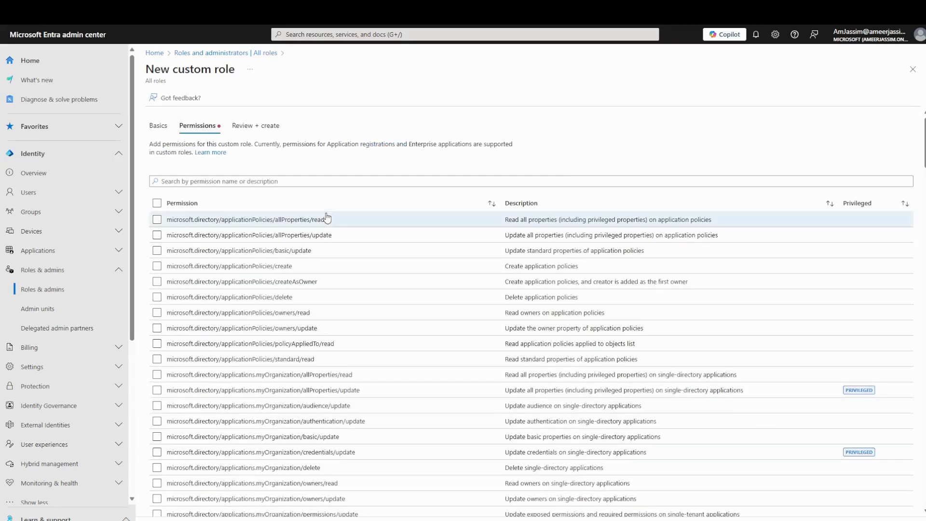
{"action": "scroll", "coordinate": [321, 248], "scroll_direction": "down", "scroll_amount": 3}
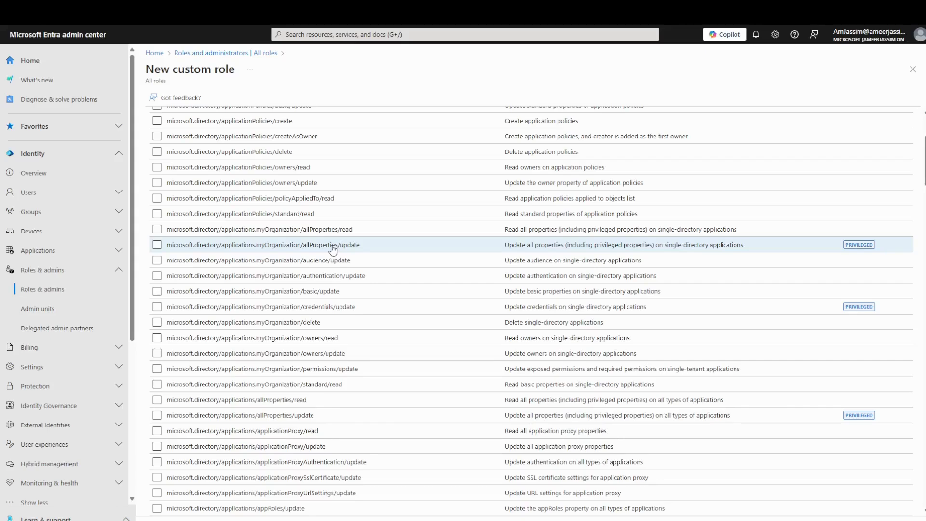
{"action": "scroll", "coordinate": [332, 249], "scroll_direction": "up", "scroll_amount": 3}
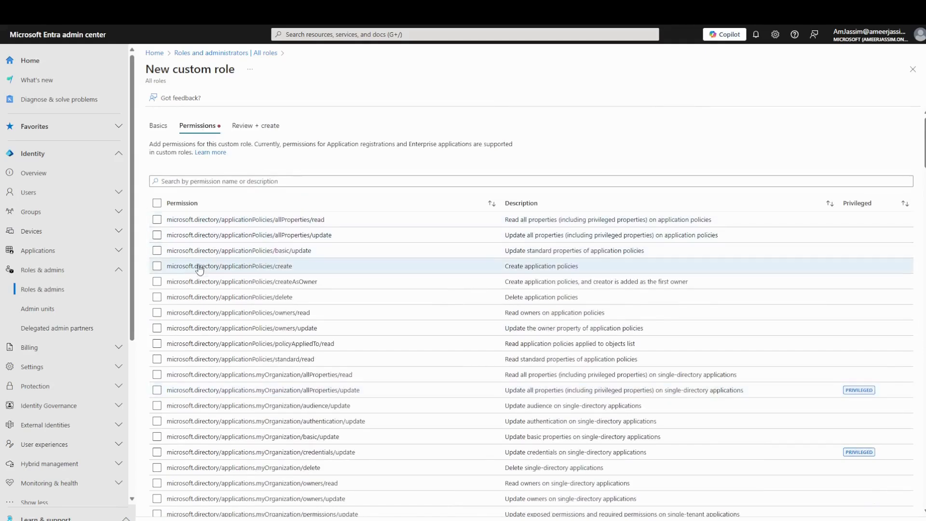
{"action": "left_click", "coordinate": [208, 313]}
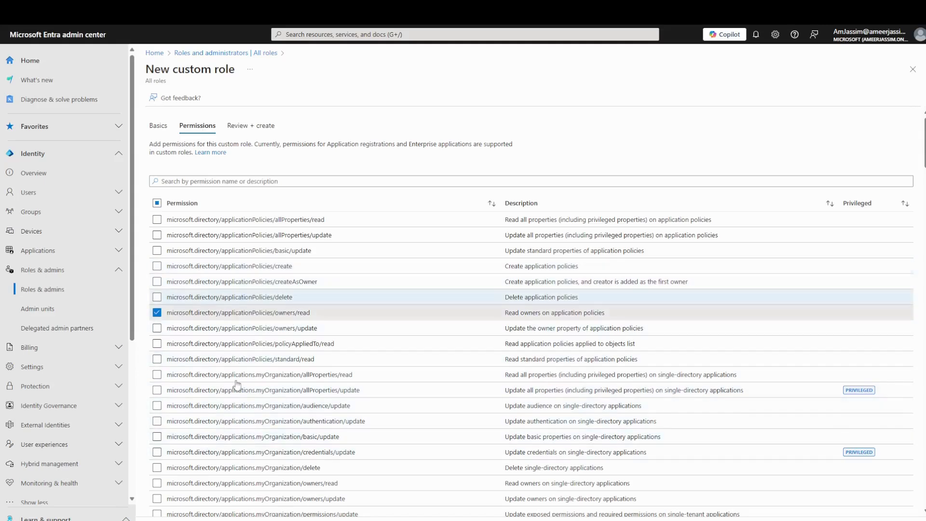
{"action": "left_click", "coordinate": [225, 516]}
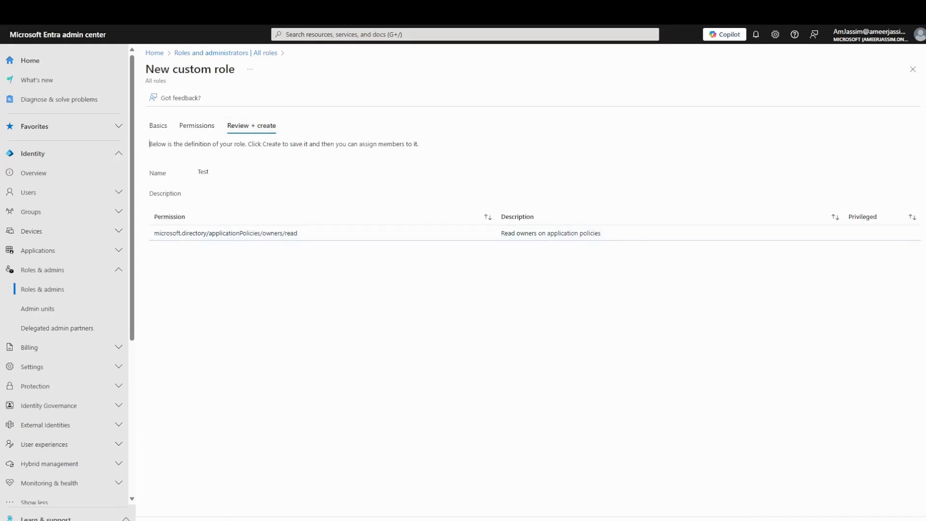
Step: Create the Test role and open it from the All roles list
{"action": "left_click", "coordinate": [215, 520]}
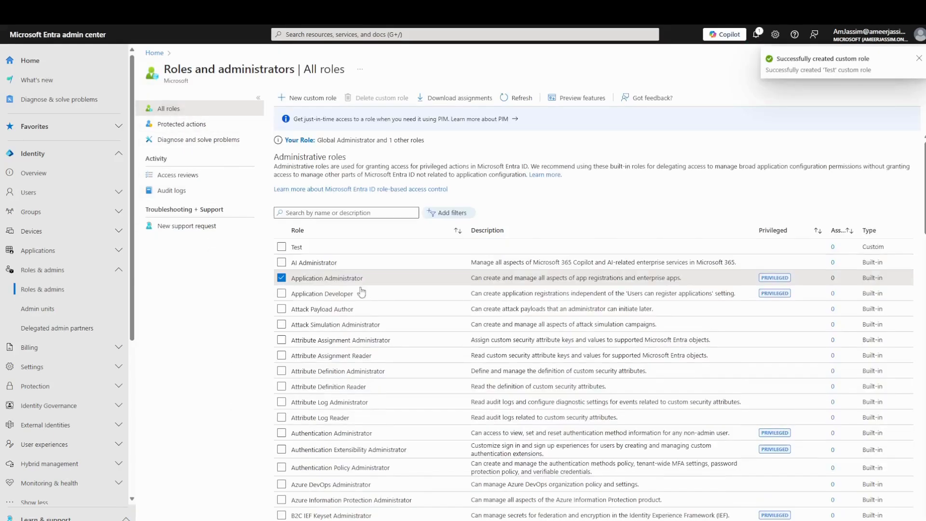
{"action": "left_click", "coordinate": [299, 247]}
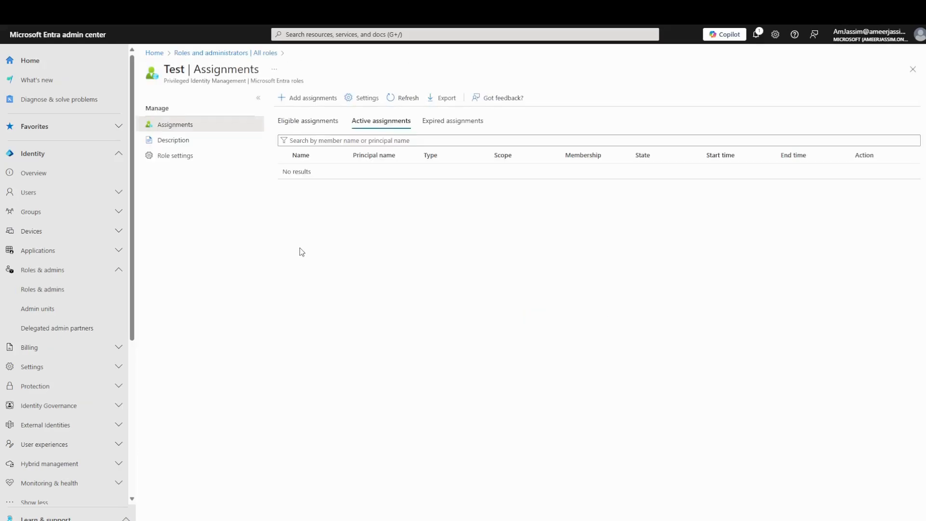